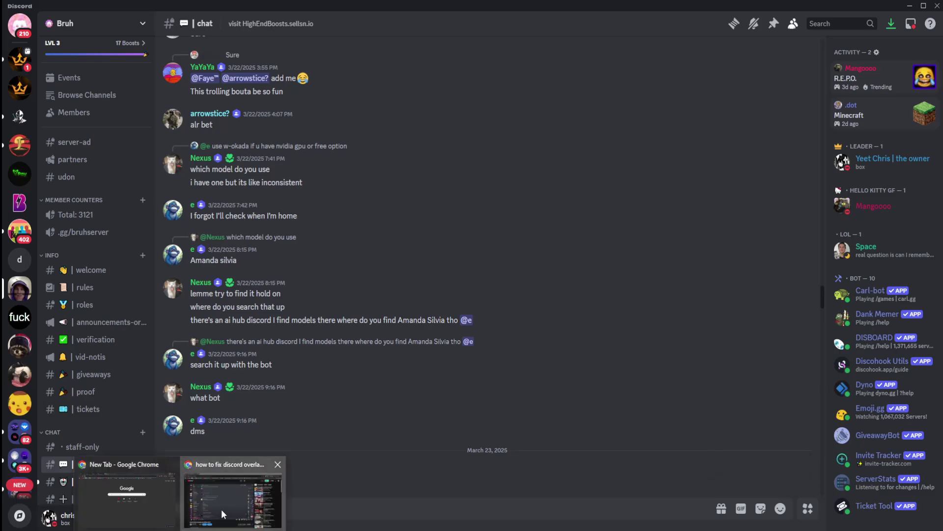
Switch to Chrome and read the comments under the video "how to fix discord overlay not working (2023)".
{"action": "left_click", "coordinate": [221, 509]}
{"action": "scroll", "coordinate": [304, 482], "scroll_direction": "down", "scroll_amount": 1}
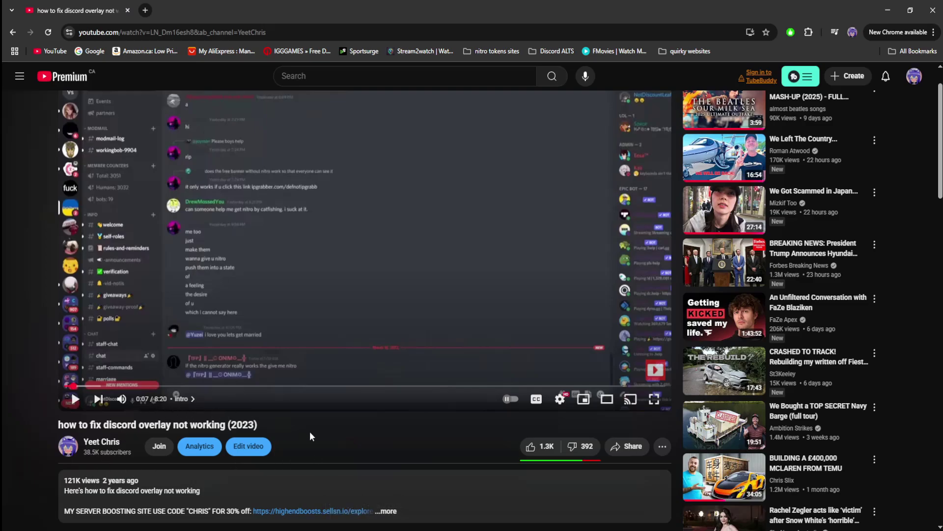
{"action": "scroll", "coordinate": [350, 438], "scroll_direction": "down", "scroll_amount": 6}
{"action": "scroll", "coordinate": [351, 435], "scroll_direction": "down", "scroll_amount": 1}
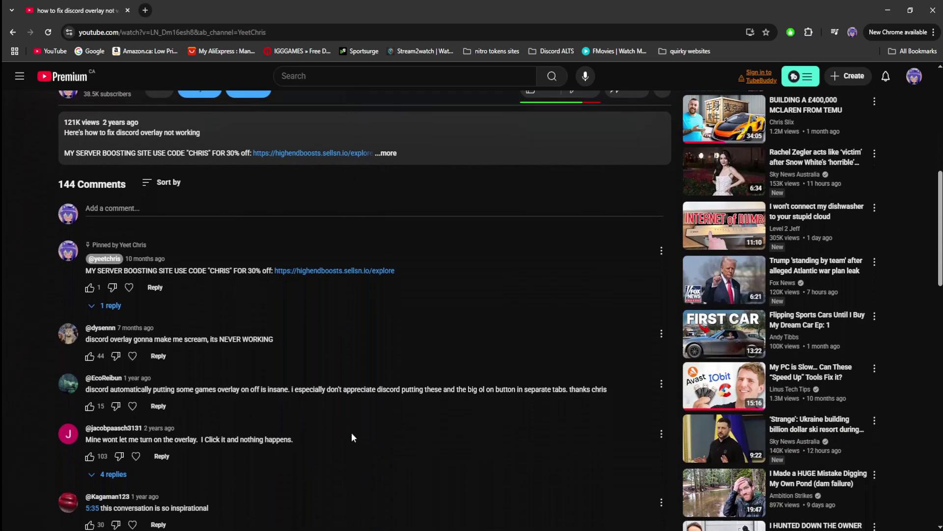
{"action": "scroll", "coordinate": [350, 419], "scroll_direction": "down", "scroll_amount": 1}
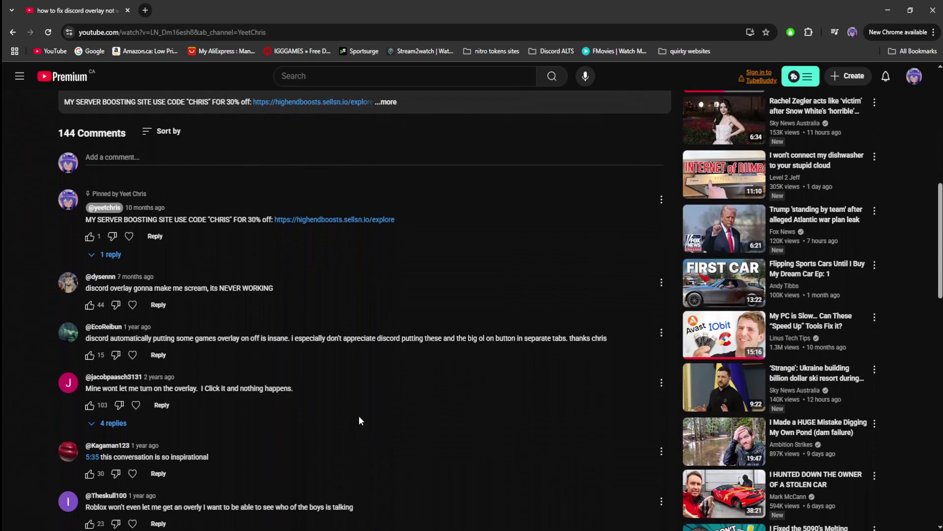
{"action": "scroll", "coordinate": [359, 415], "scroll_direction": "down", "scroll_amount": 1}
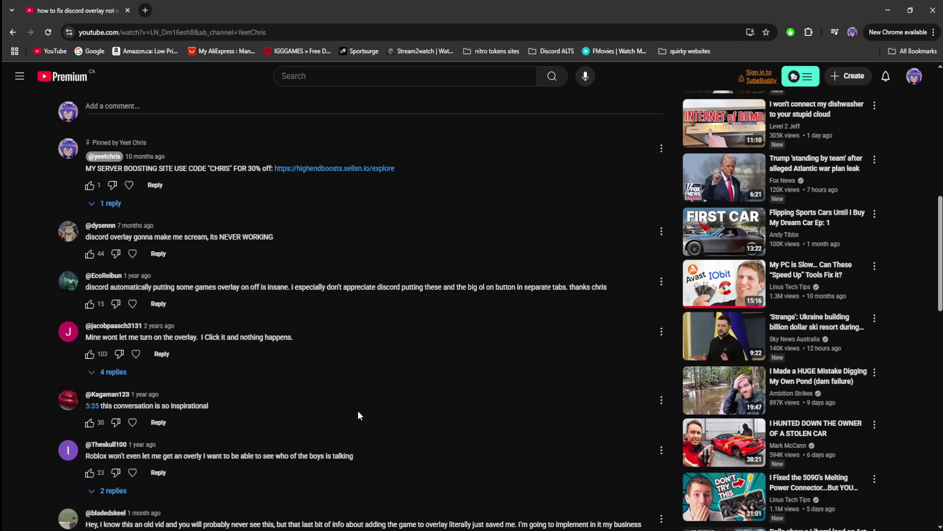
{"action": "scroll", "coordinate": [396, 408], "scroll_direction": "up", "scroll_amount": 6}
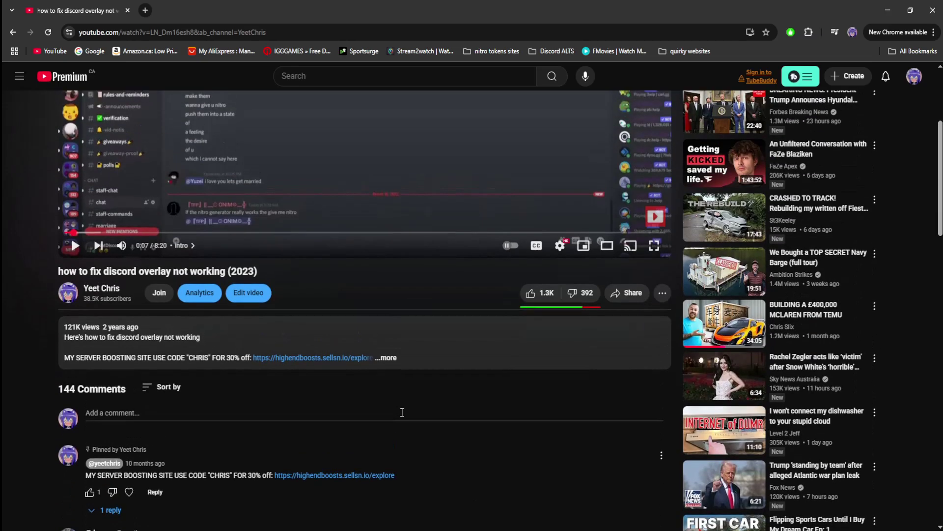
{"action": "scroll", "coordinate": [402, 420], "scroll_direction": "up", "scroll_amount": 2}
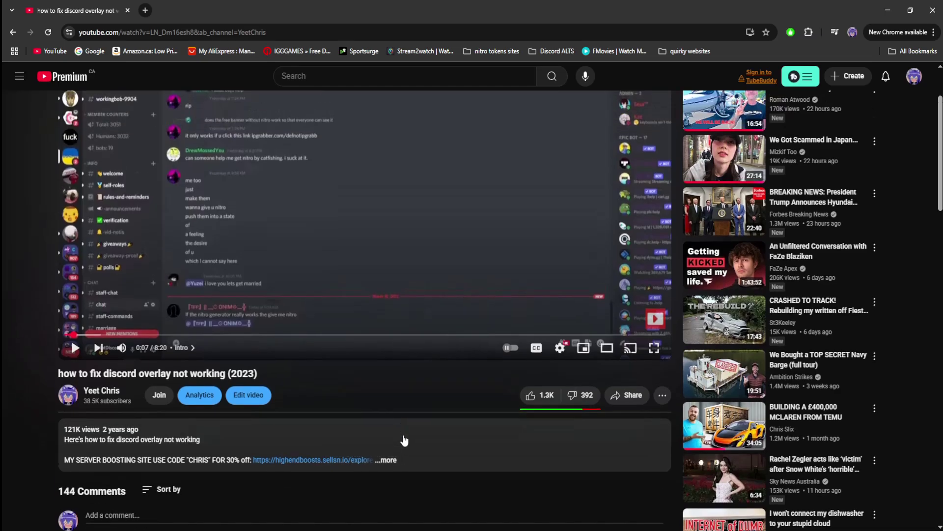
{"action": "key", "text": "alt+Tab"}
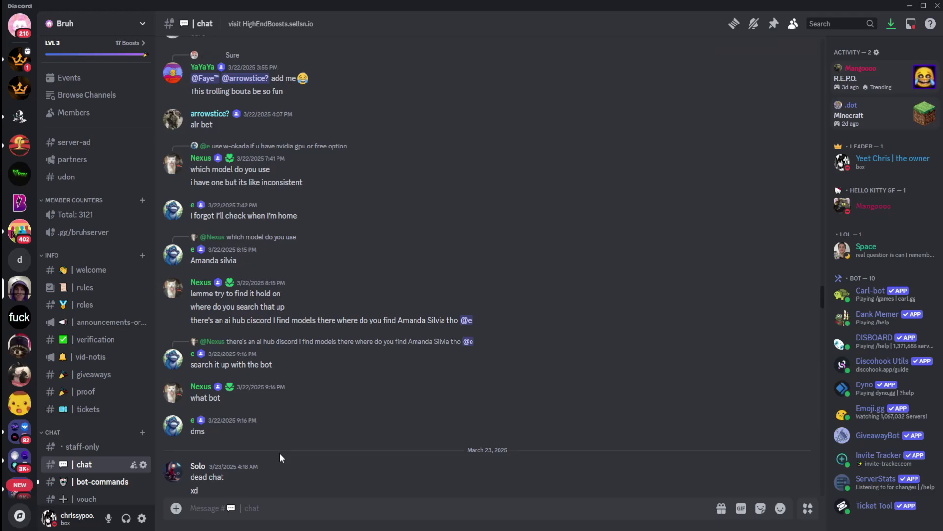
Switch to the HighEndBoosts store page in Chrome, look over its featured collection and highlight the discount code in the banner.
{"action": "key", "text": "alt+Tab"}
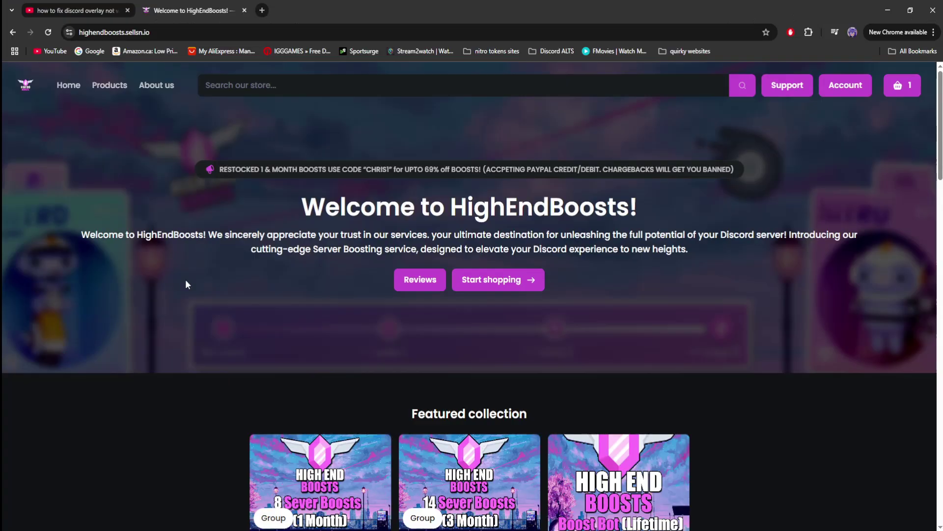
{"action": "scroll", "coordinate": [214, 278], "scroll_direction": "down", "scroll_amount": 3}
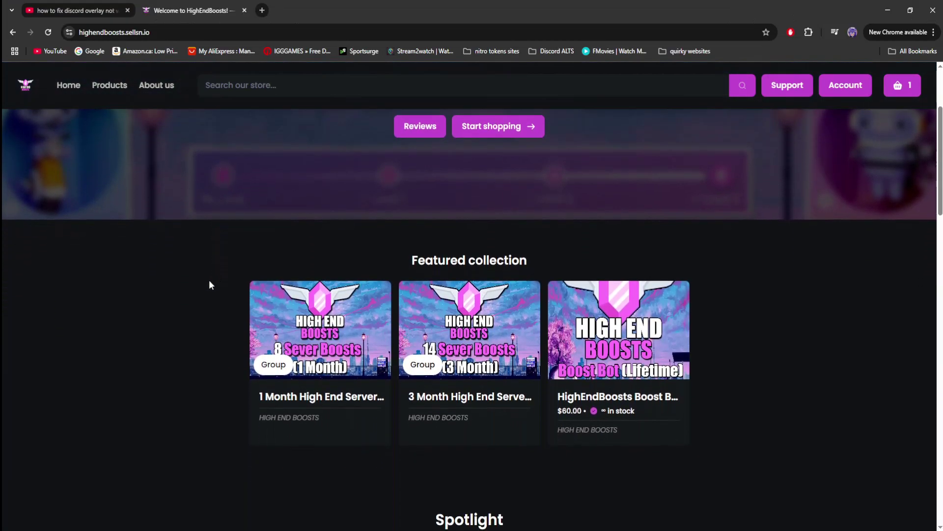
{"action": "left_click", "coordinate": [253, 344]}
{"action": "left_click", "coordinate": [158, 366]}
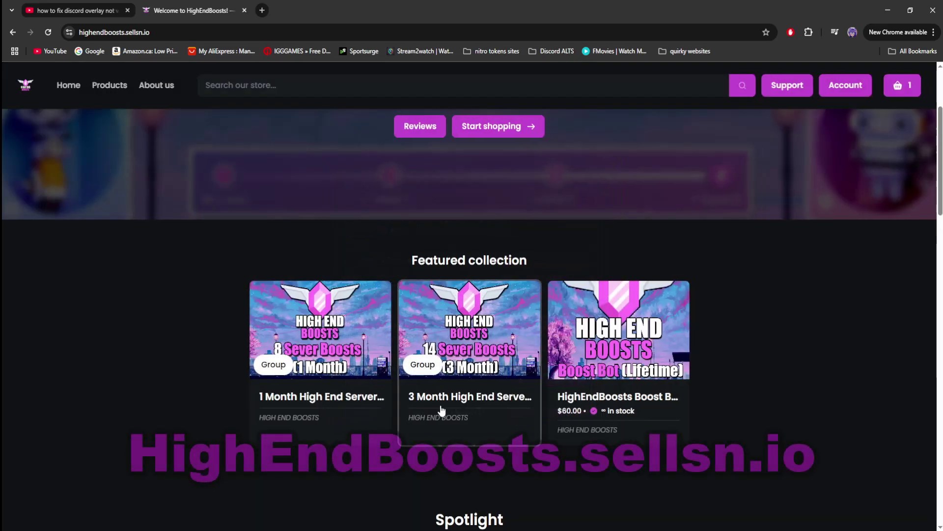
{"action": "left_click", "coordinate": [441, 409]}
{"action": "left_click", "coordinate": [185, 361]}
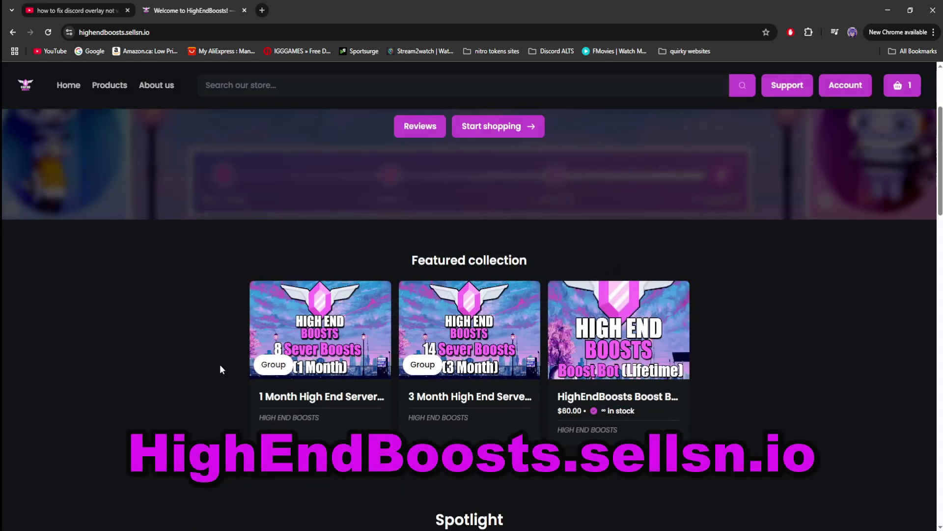
{"action": "scroll", "coordinate": [338, 308], "scroll_direction": "up", "scroll_amount": 3}
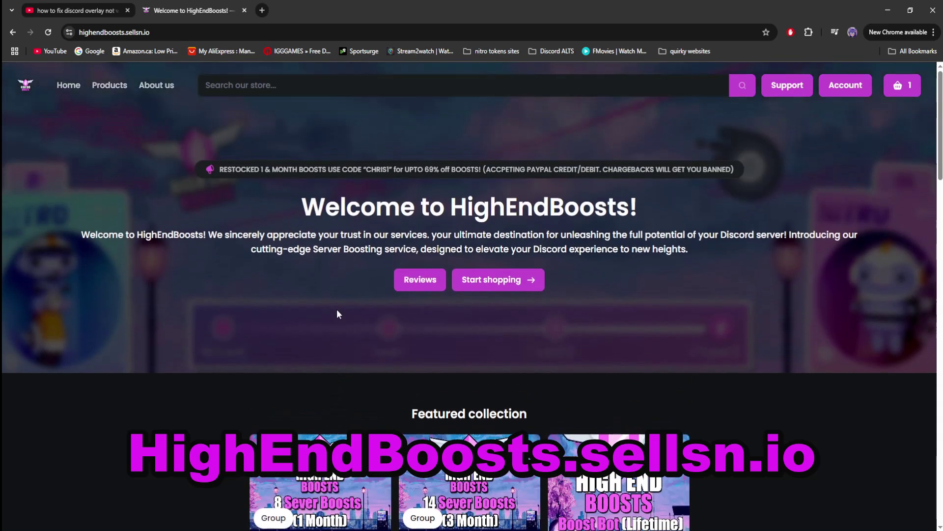
{"action": "left_click_drag", "start_coordinate": [358, 169], "coordinate": [391, 170]}
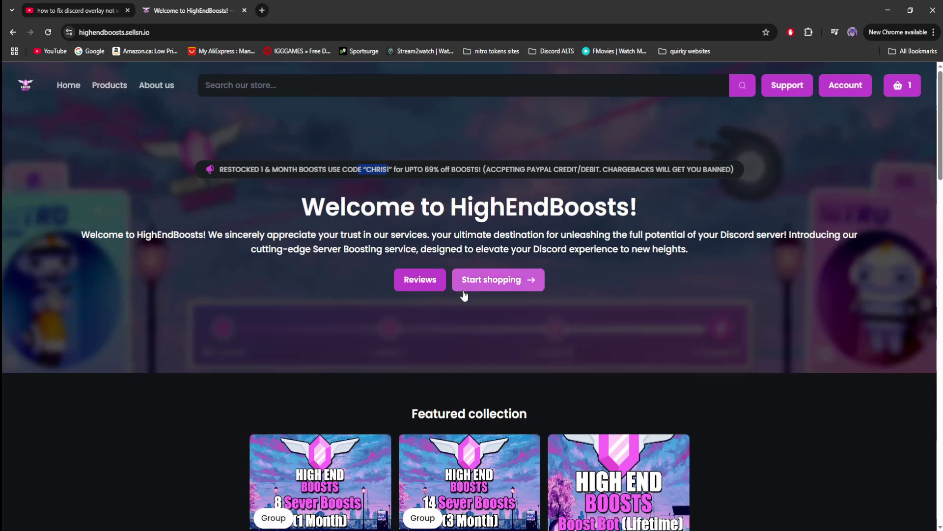
View the purchase options for the 3-month and 1-month server boost product groups.
{"action": "left_click", "coordinate": [491, 280]}
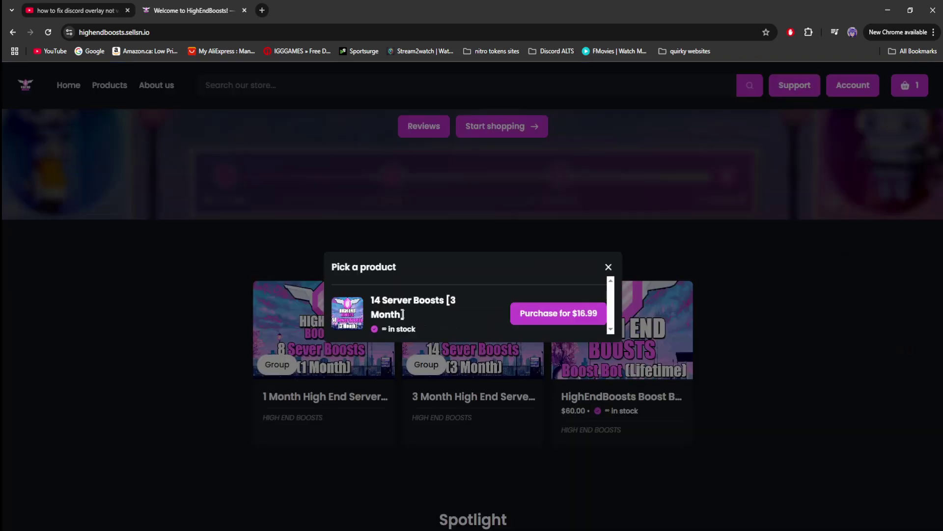
{"action": "left_click", "coordinate": [131, 293]}
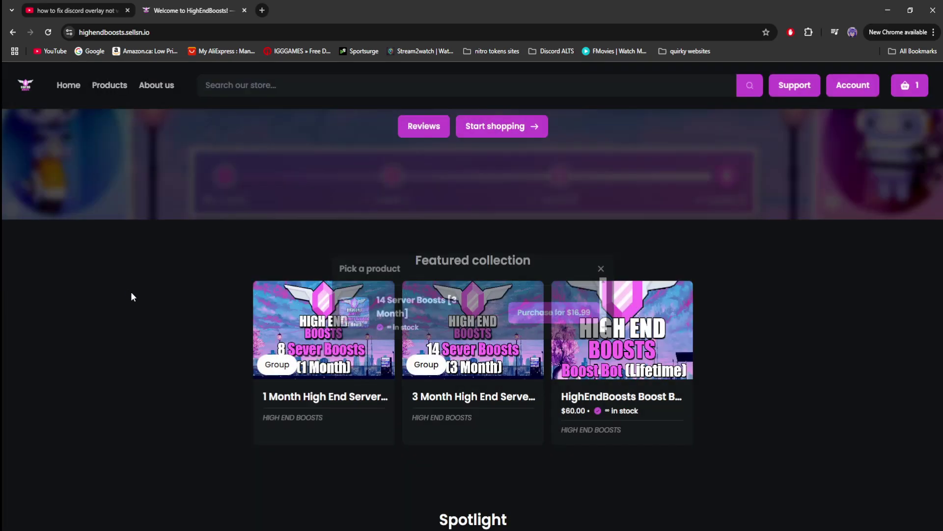
{"action": "left_click", "coordinate": [291, 417]}
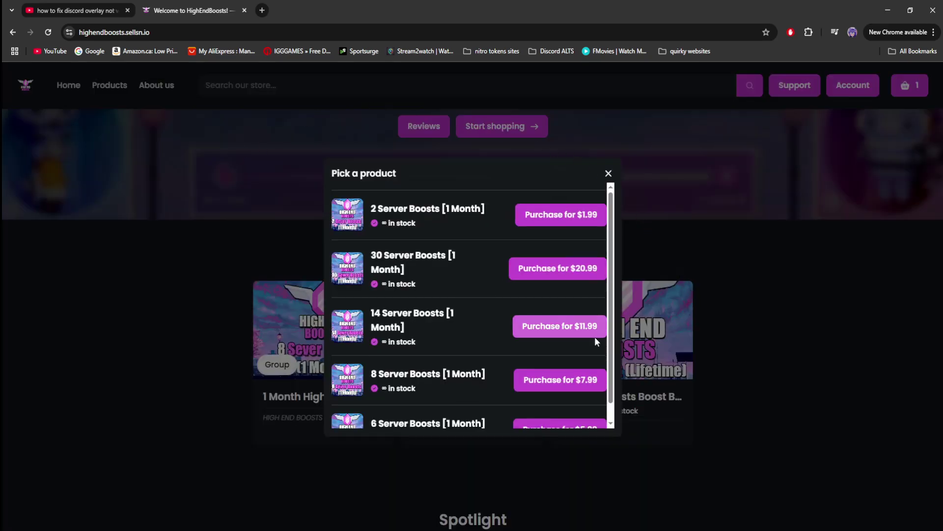
{"action": "scroll", "coordinate": [595, 337], "scroll_direction": "down", "scroll_amount": 1}
Switch to Discord and open the Game Overlay page in the user settings.
{"action": "key", "text": "alt+Tab"}
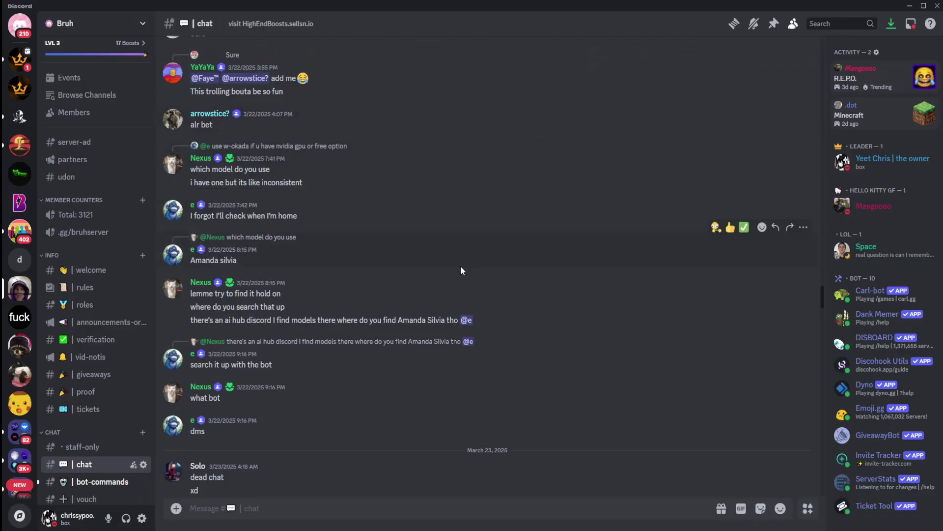
{"action": "left_click", "coordinate": [142, 517]}
{"action": "scroll", "coordinate": [255, 415], "scroll_direction": "down", "scroll_amount": 5}
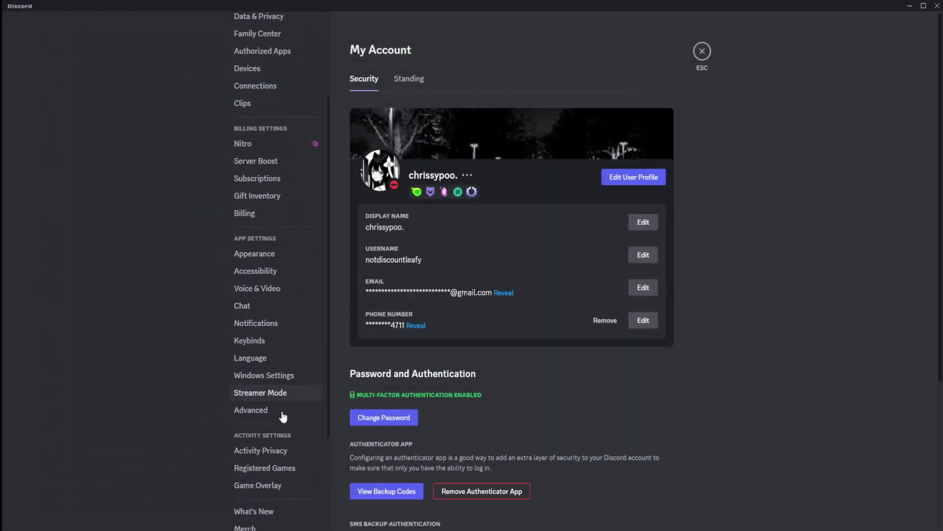
{"action": "left_click", "coordinate": [267, 357]}
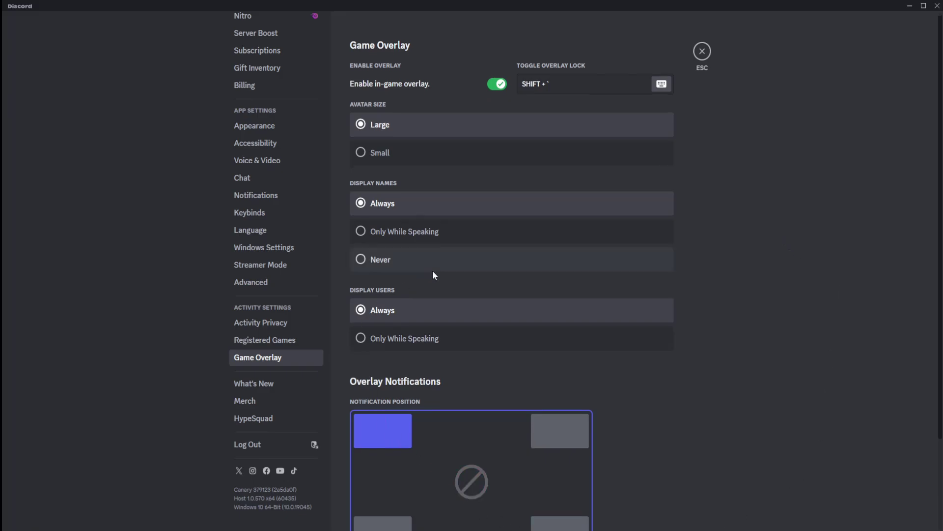
Try different corners for the overlay notification position, then set it back to Top Left.
{"action": "scroll", "coordinate": [589, 268], "scroll_direction": "down", "scroll_amount": 1}
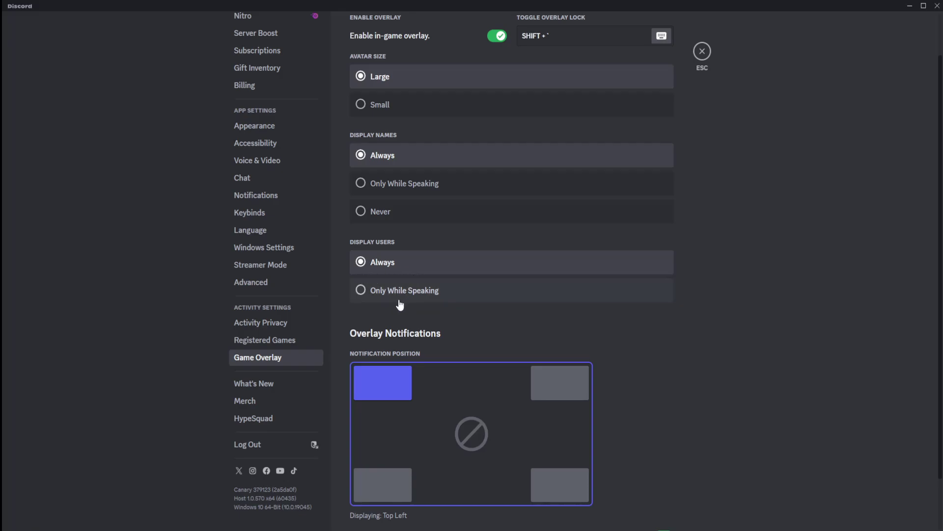
{"action": "scroll", "coordinate": [468, 295], "scroll_direction": "down", "scroll_amount": 2}
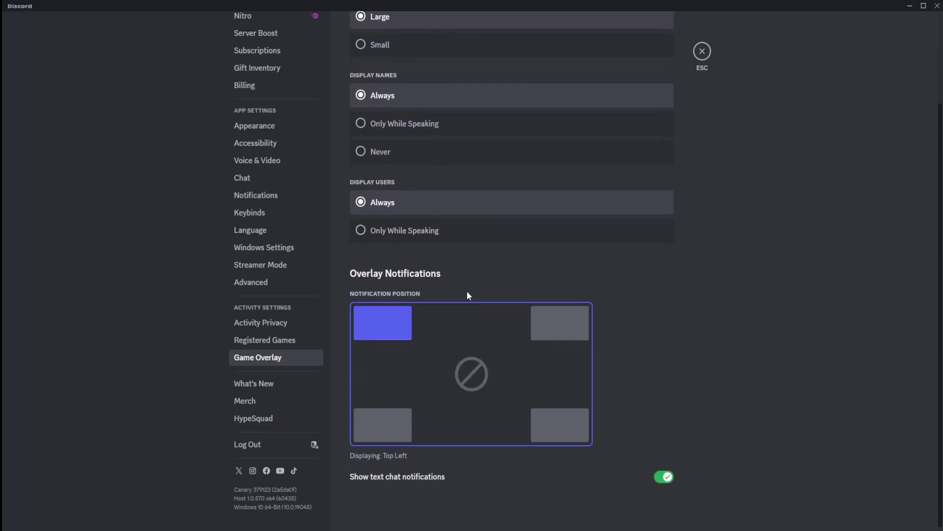
{"action": "left_click", "coordinate": [560, 334]}
{"action": "left_click", "coordinate": [408, 421]}
{"action": "left_click", "coordinate": [543, 436]}
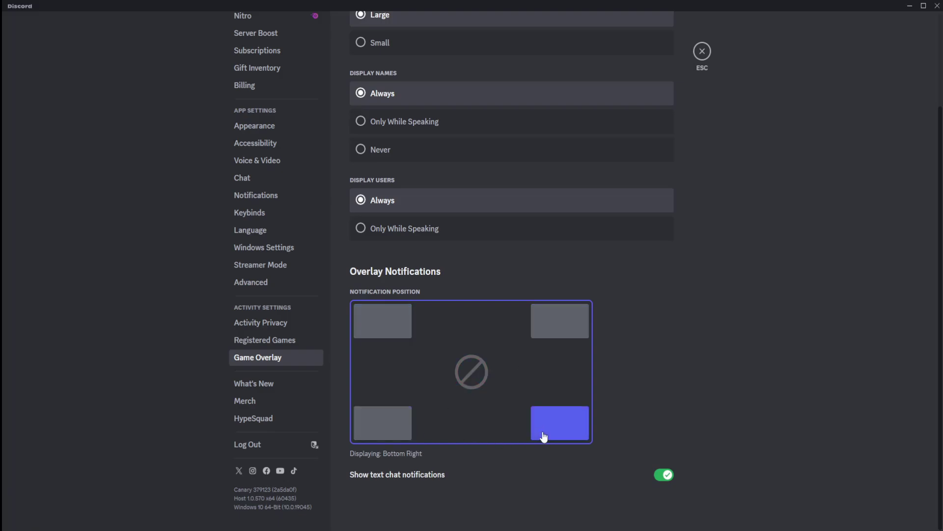
{"action": "left_click", "coordinate": [573, 330]}
{"action": "left_click", "coordinate": [393, 329]}
Turn the in-game overlay off, dismiss the feedback survey, and turn the overlay on again.
{"action": "scroll", "coordinate": [407, 290], "scroll_direction": "up", "scroll_amount": 1}
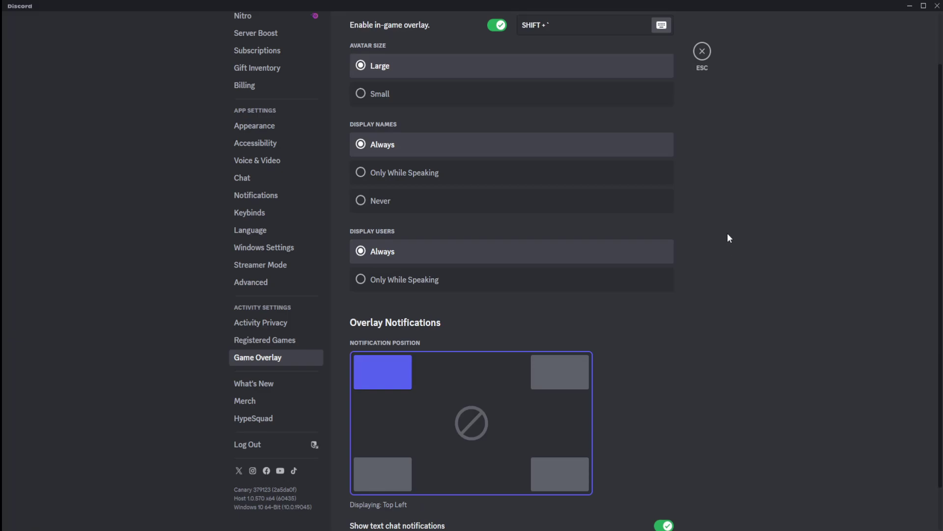
{"action": "scroll", "coordinate": [697, 231], "scroll_direction": "up", "scroll_amount": 1}
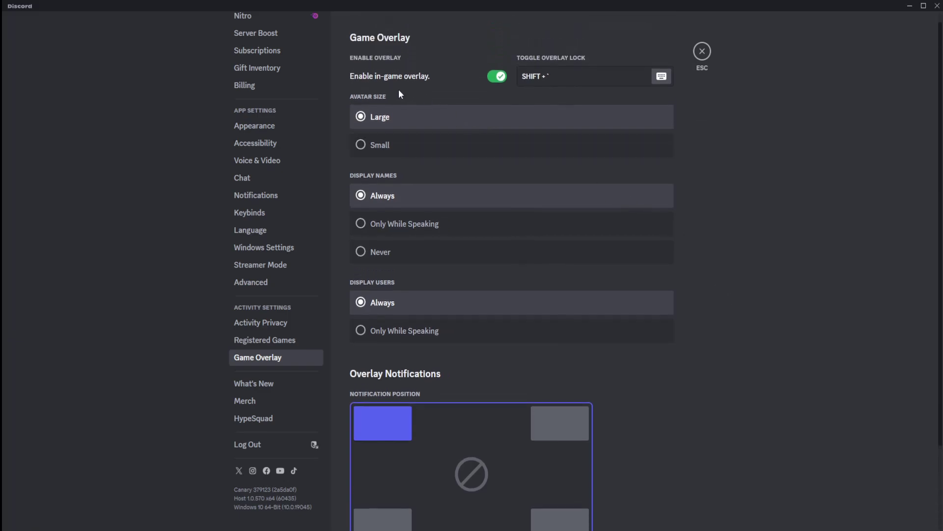
{"action": "left_click", "coordinate": [497, 77]}
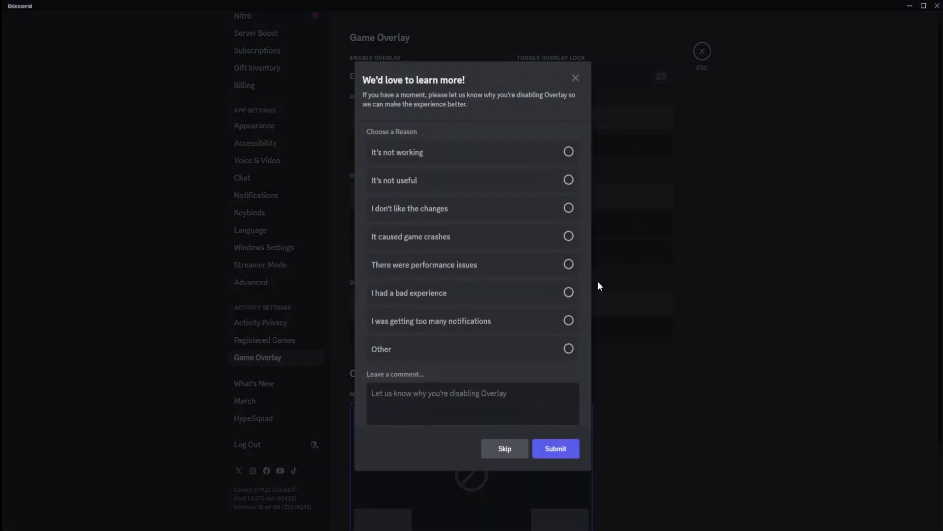
{"action": "left_click", "coordinate": [576, 77]}
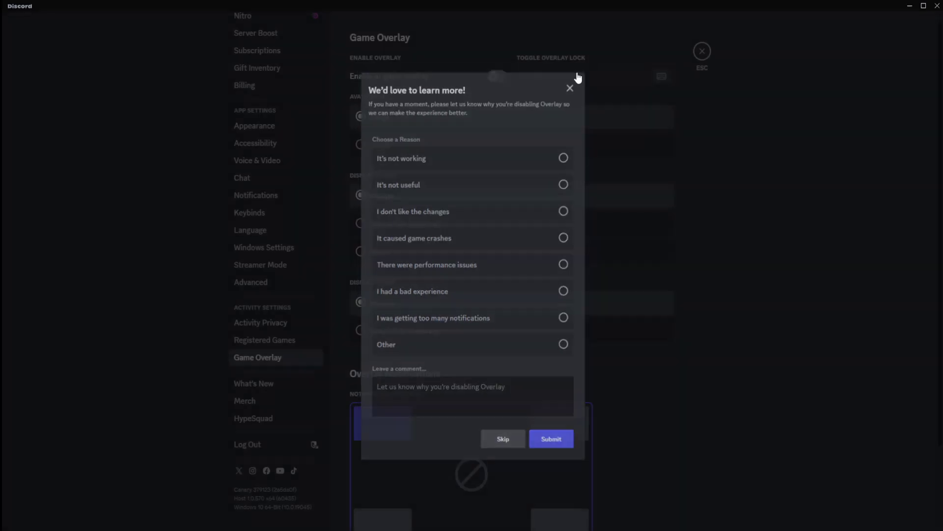
{"action": "left_click", "coordinate": [498, 78]}
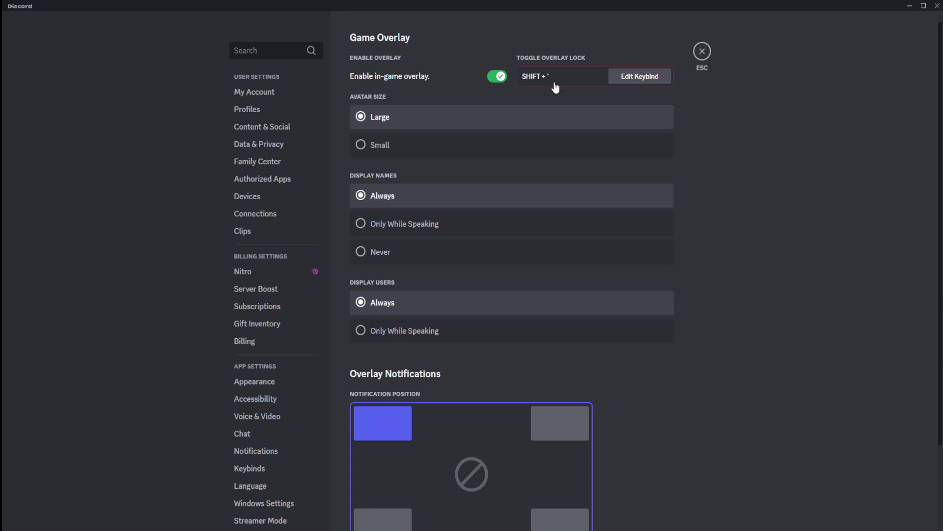
Open the Registered Games settings and review the overlay toggles of the added games.
{"action": "scroll", "coordinate": [591, 91], "scroll_direction": "down", "scroll_amount": 2}
{"action": "scroll", "coordinate": [324, 354], "scroll_direction": "down", "scroll_amount": 1}
{"action": "scroll", "coordinate": [324, 356], "scroll_direction": "down", "scroll_amount": 3}
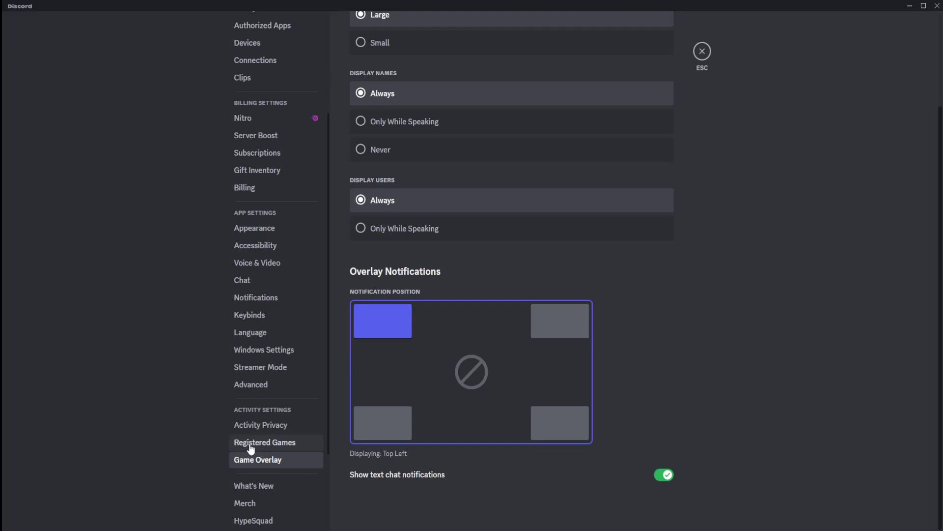
{"action": "left_click", "coordinate": [272, 444]}
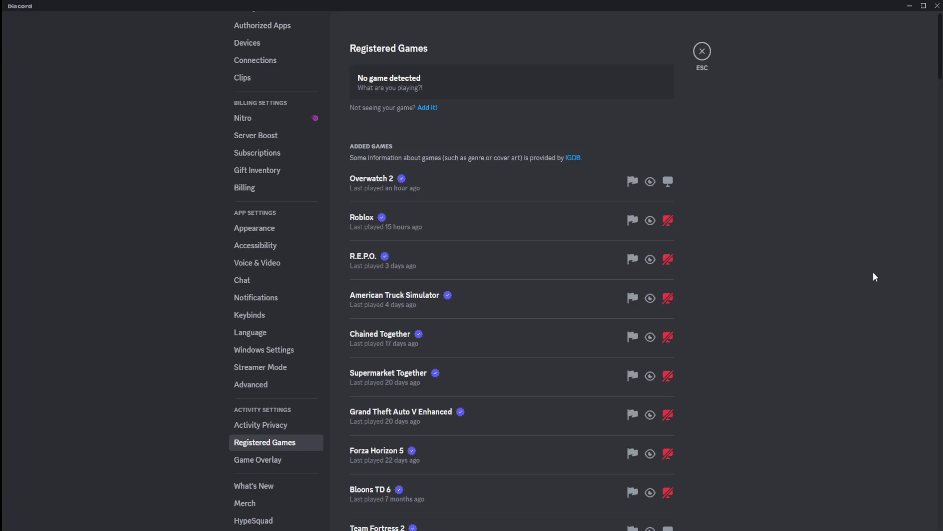
{"action": "scroll", "coordinate": [661, 267], "scroll_direction": "down", "scroll_amount": 4}
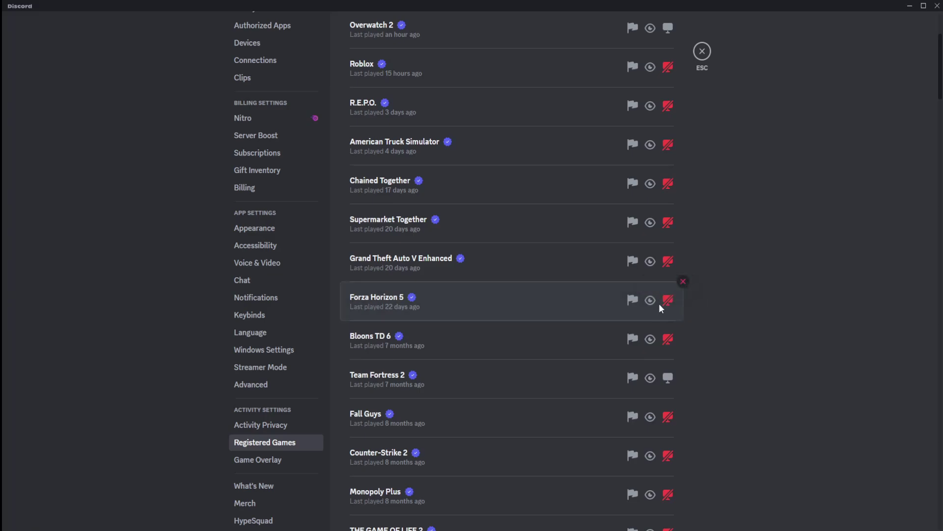
{"action": "scroll", "coordinate": [773, 282], "scroll_direction": "up", "scroll_amount": 4}
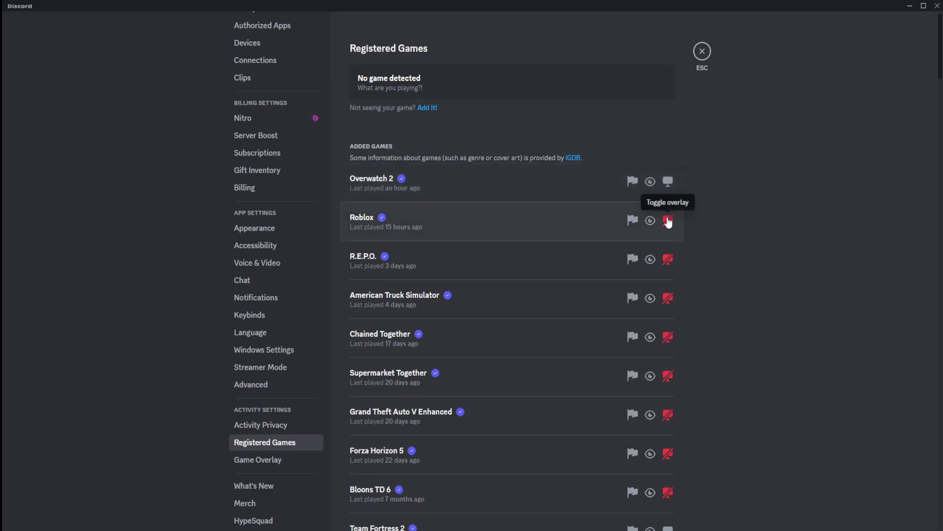
Enable the overlay for Fall Guys, Counter-Strike 2, Monopoly Plus, THE GAME OF LIFE 2 and Kind Words.
{"action": "scroll", "coordinate": [682, 241], "scroll_direction": "down", "scroll_amount": 6}
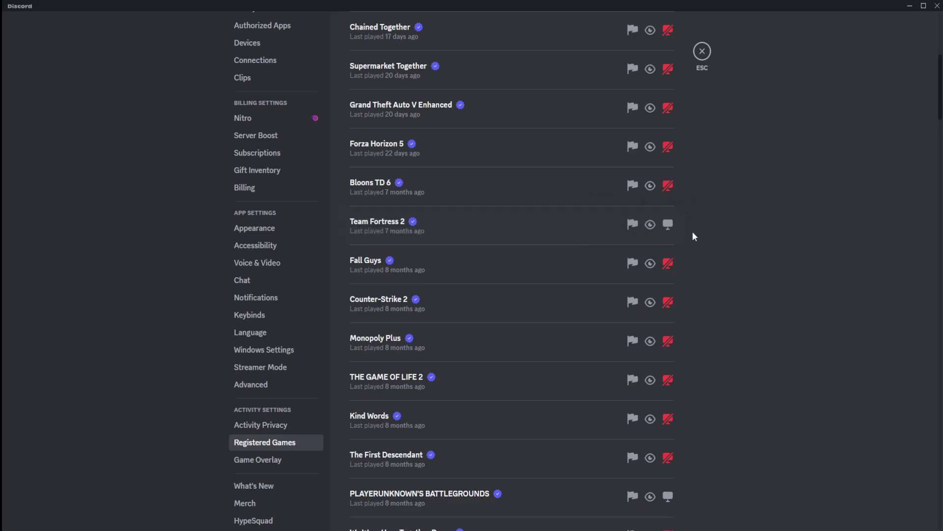
{"action": "left_click", "coordinate": [667, 264]}
{"action": "left_click", "coordinate": [668, 302]}
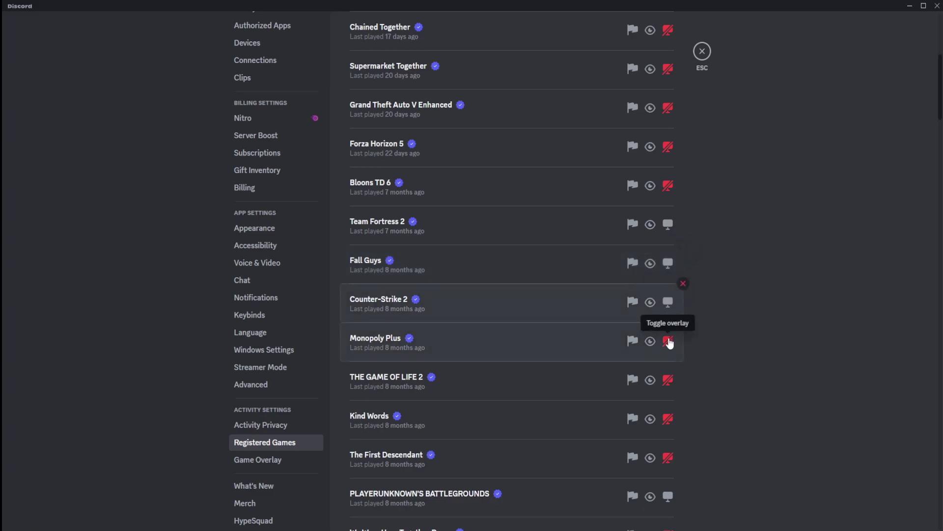
{"action": "left_click", "coordinate": [668, 341]}
{"action": "left_click", "coordinate": [667, 380]}
{"action": "left_click", "coordinate": [668, 418]}
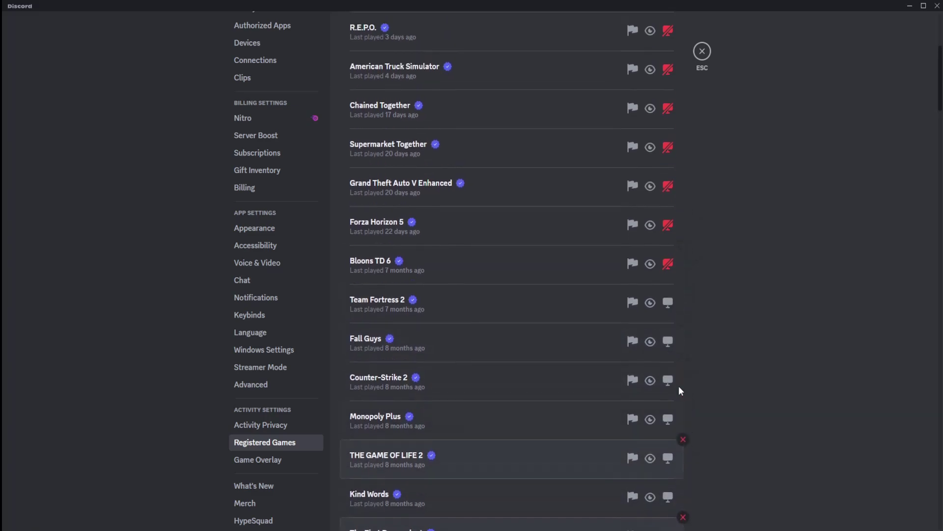
Enable the overlay for Bloons TD 6, Forza Horizon 5, Grand Theft Auto V Enhanced and Supermarket Together.
{"action": "scroll", "coordinate": [678, 393], "scroll_direction": "up", "scroll_amount": 3}
{"action": "left_click", "coordinate": [667, 288]}
{"action": "left_click", "coordinate": [668, 249]}
{"action": "left_click", "coordinate": [668, 209]}
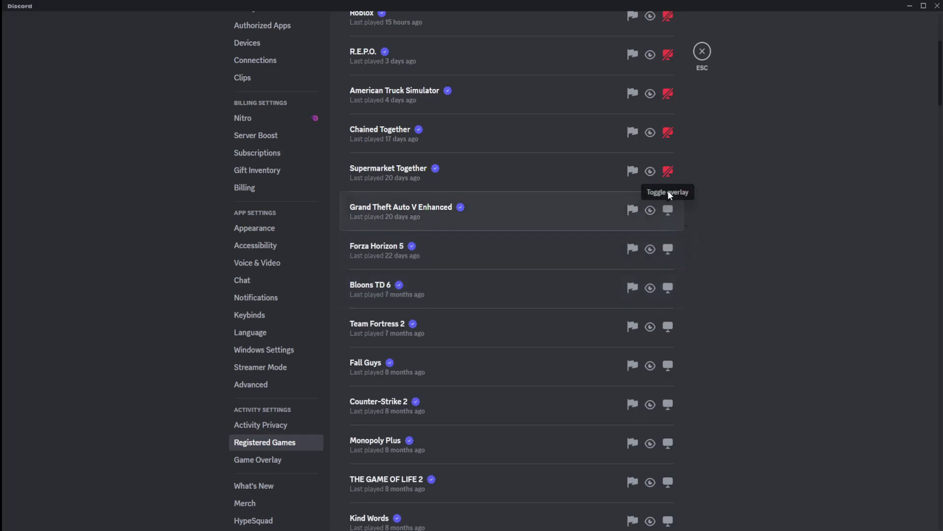
{"action": "left_click", "coordinate": [668, 171]}
Enable the overlay for Chained Together, American Truck Simulator, R.E.P.O. and Roblox, toggling American Truck Simulator's overlay off and on again.
{"action": "scroll", "coordinate": [668, 182], "scroll_direction": "up", "scroll_amount": 1}
{"action": "left_click", "coordinate": [668, 183]}
{"action": "left_click", "coordinate": [668, 145]}
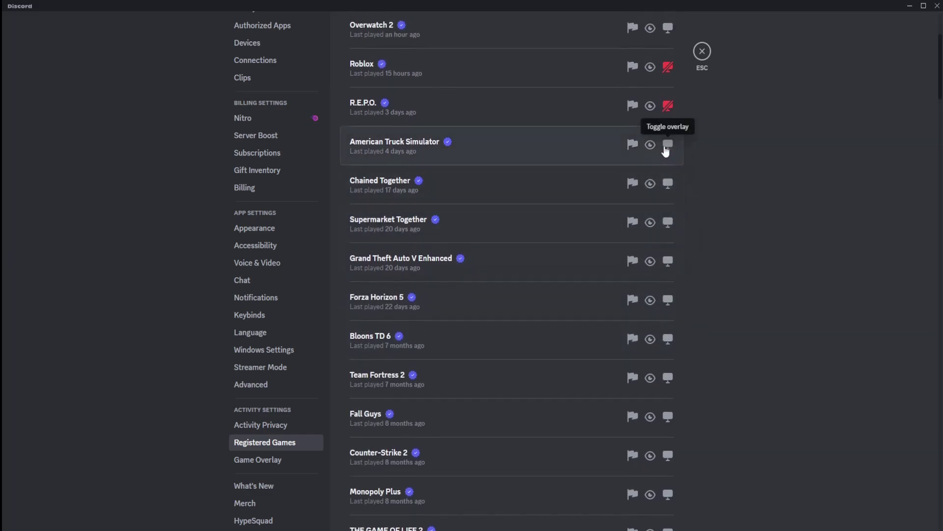
{"action": "scroll", "coordinate": [668, 148], "scroll_direction": "up", "scroll_amount": 1}
{"action": "left_click", "coordinate": [667, 156]}
{"action": "left_click", "coordinate": [668, 119]}
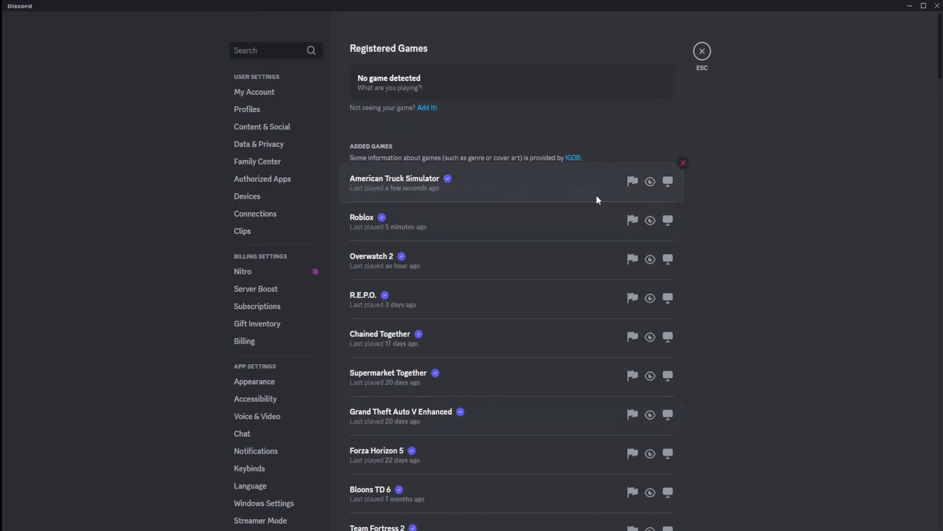
{"action": "left_click", "coordinate": [668, 190]}
{"action": "left_click", "coordinate": [669, 189]}
Add Spotify to the registered games as a manually added program.
{"action": "left_click", "coordinate": [423, 109]}
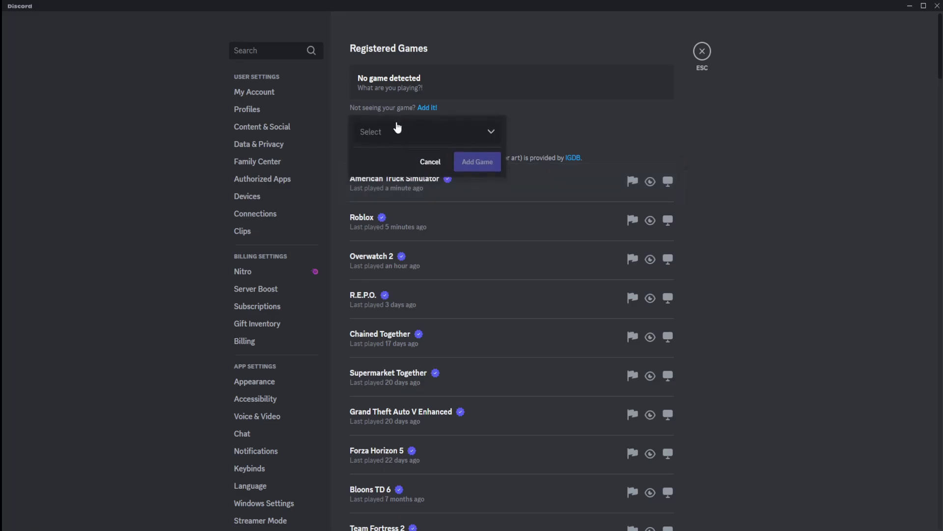
{"action": "left_click", "coordinate": [395, 128]}
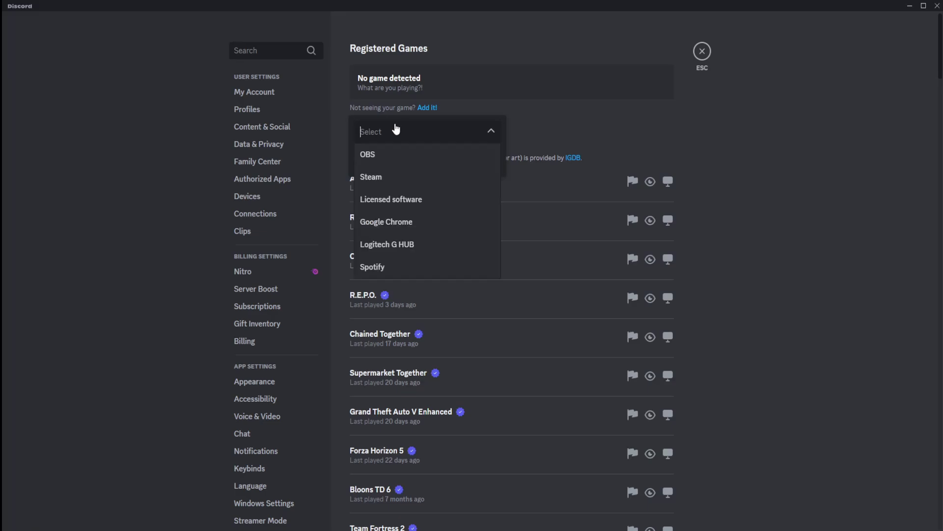
{"action": "left_click", "coordinate": [420, 268]}
{"action": "left_click", "coordinate": [481, 165]}
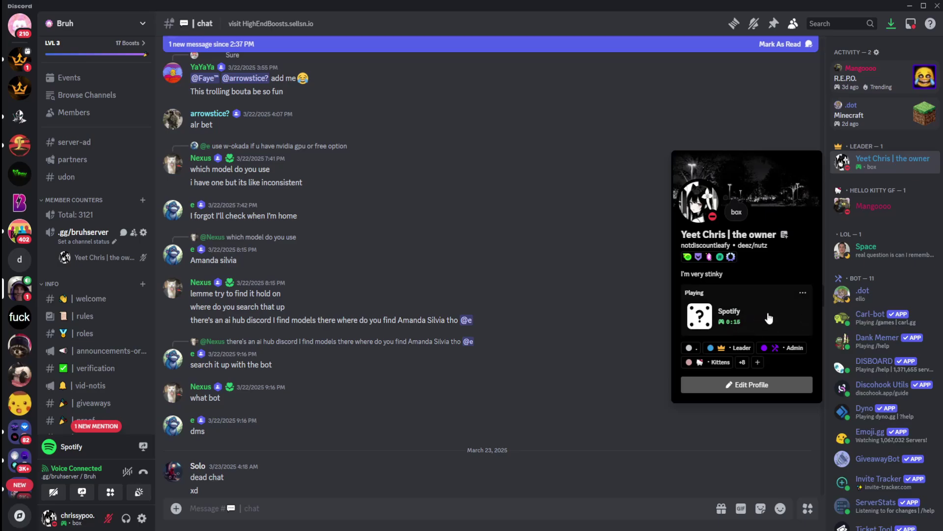
Reopen the user settings and go back to the Registered Games page.
{"action": "left_click", "coordinate": [141, 518]}
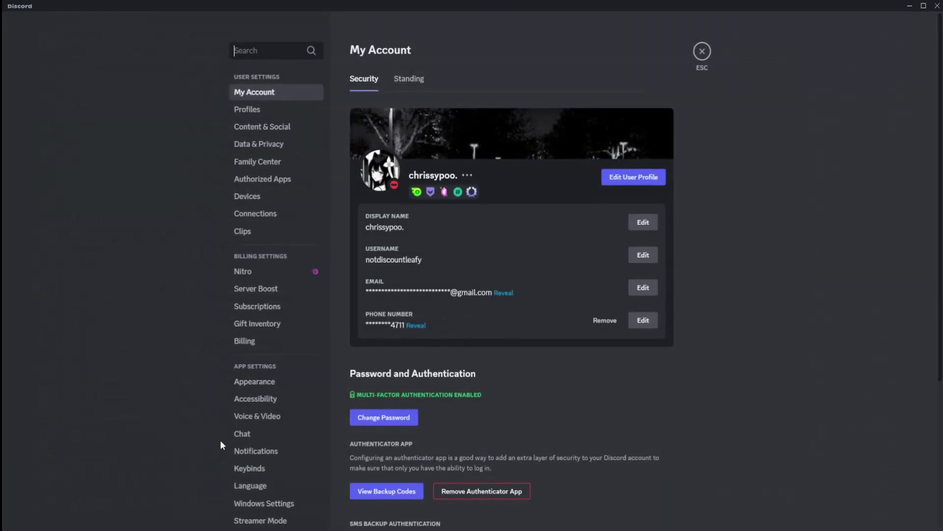
{"action": "scroll", "coordinate": [248, 448], "scroll_direction": "down", "scroll_amount": 5}
{"action": "left_click", "coordinate": [266, 327]}
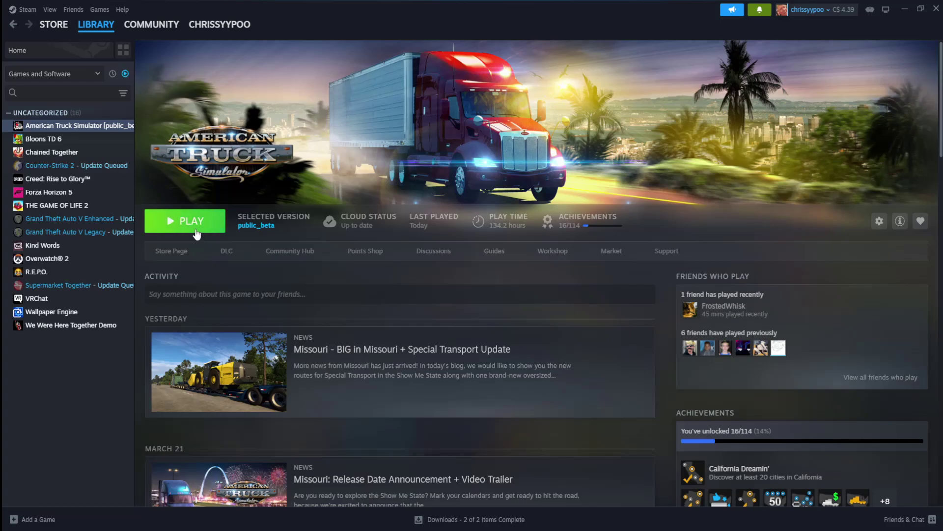
Launch American Truck Simulator from the Steam library to test the overlay.
{"action": "left_click", "coordinate": [196, 235]}
{"action": "left_click", "coordinate": [491, 360]}
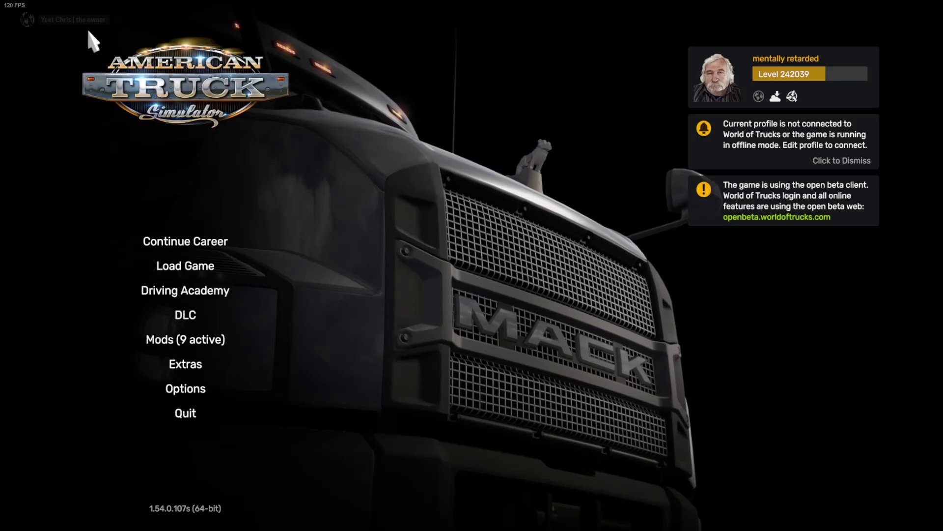
Switch from the game to Discord, unmute the microphone in the voice channel, and return to the game.
{"action": "key", "text": "alt+Tab"}
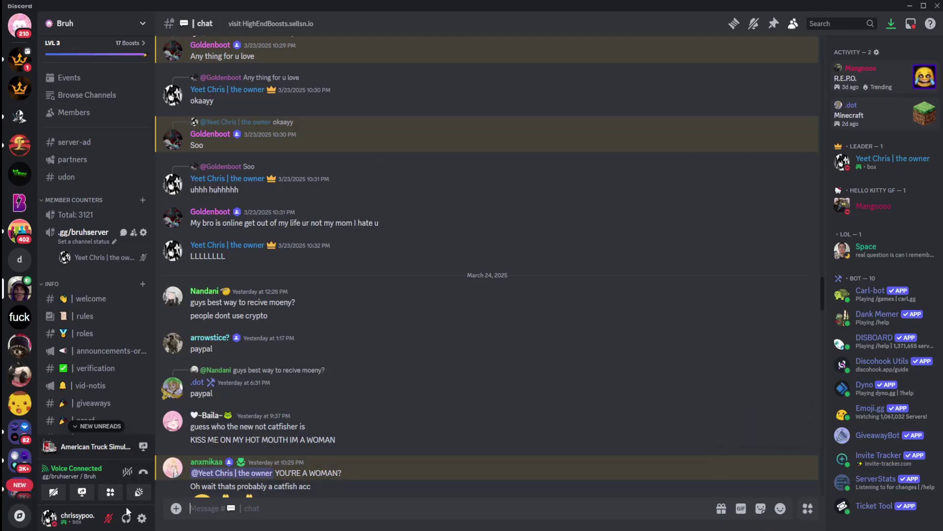
{"action": "left_click", "coordinate": [107, 518]}
{"action": "key", "text": "alt+Tab"}
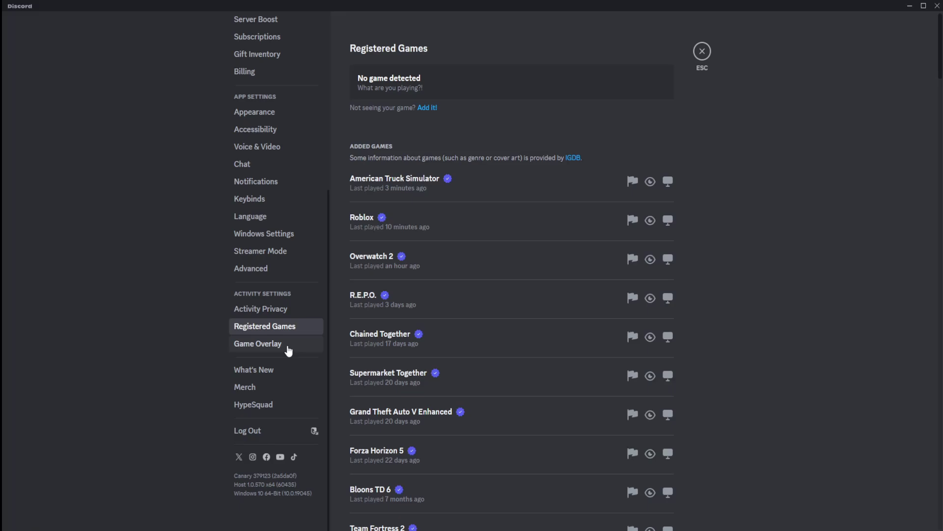
Check the Game Overlay settings and the overlay toggles of the recently played registered games.
{"action": "left_click", "coordinate": [288, 348]}
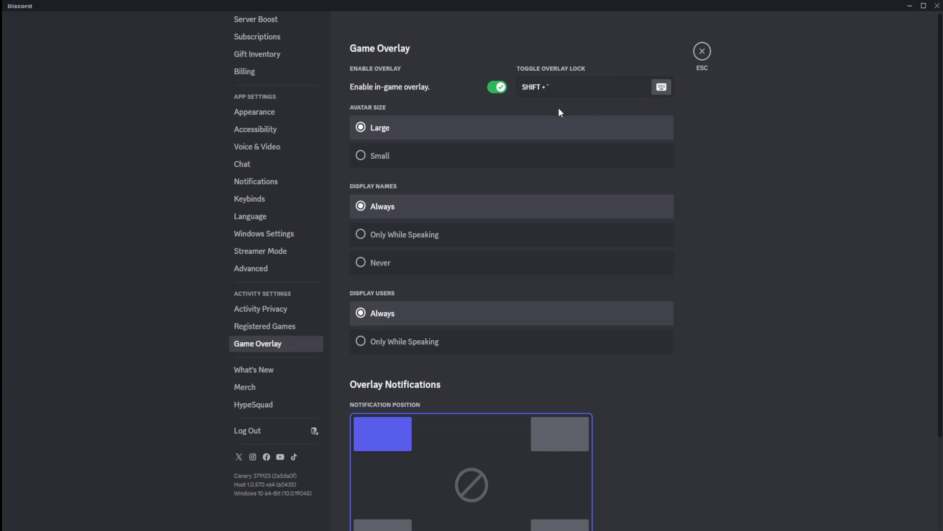
{"action": "left_click", "coordinate": [295, 326]}
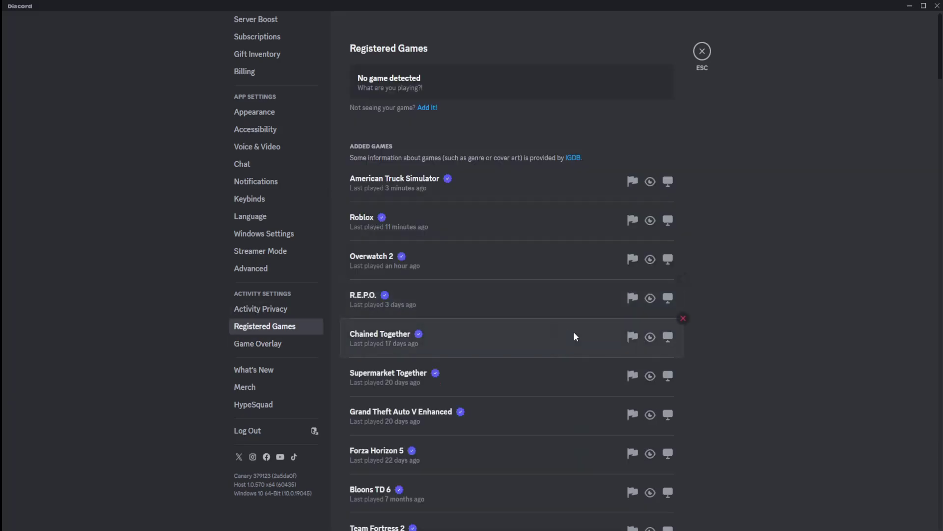
{"action": "scroll", "coordinate": [732, 293], "scroll_direction": "down", "scroll_amount": 2}
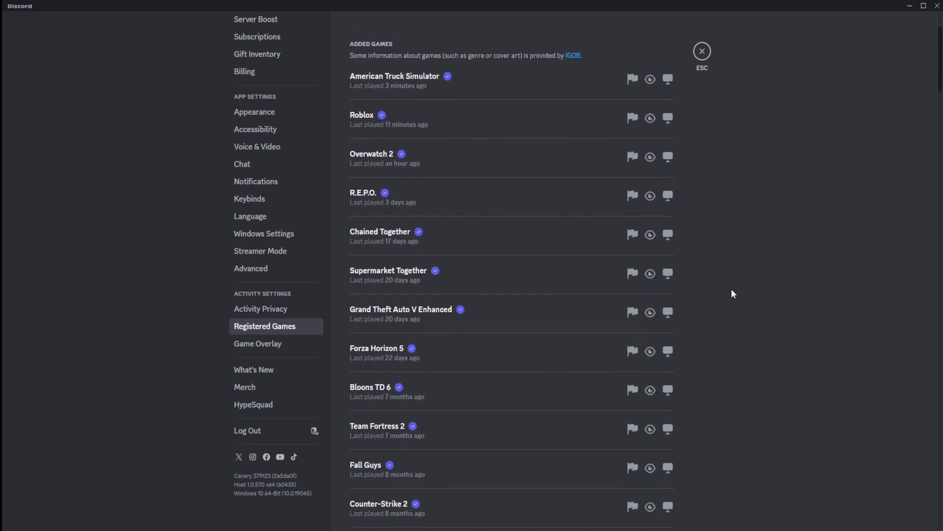
{"action": "scroll", "coordinate": [732, 290], "scroll_direction": "up", "scroll_amount": 2}
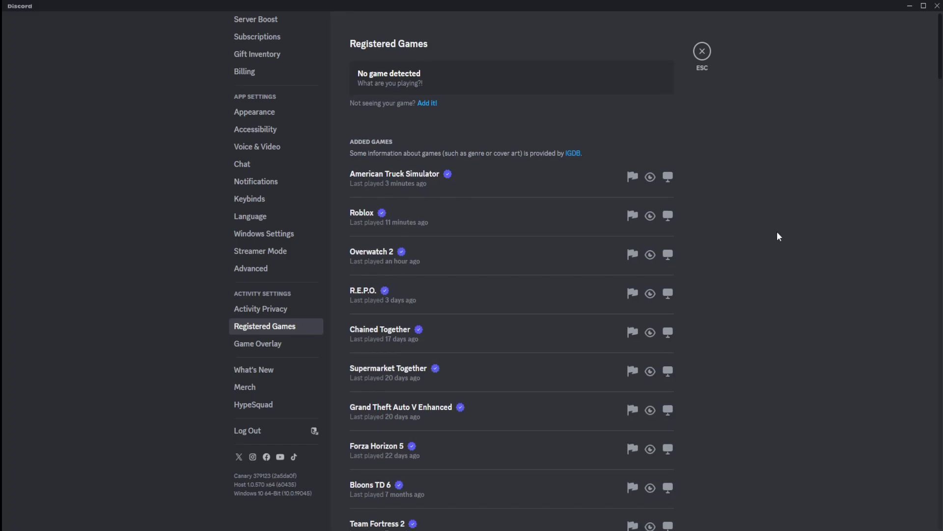
Enable the overlay for Quickie: Fantasy Adventure, Five Nights at Freddy's: Sister Location, Gang Beasts and The Sims 4.
{"action": "scroll", "coordinate": [776, 237], "scroll_direction": "down", "scroll_amount": 20}
{"action": "scroll", "coordinate": [758, 243], "scroll_direction": "down", "scroll_amount": 10}
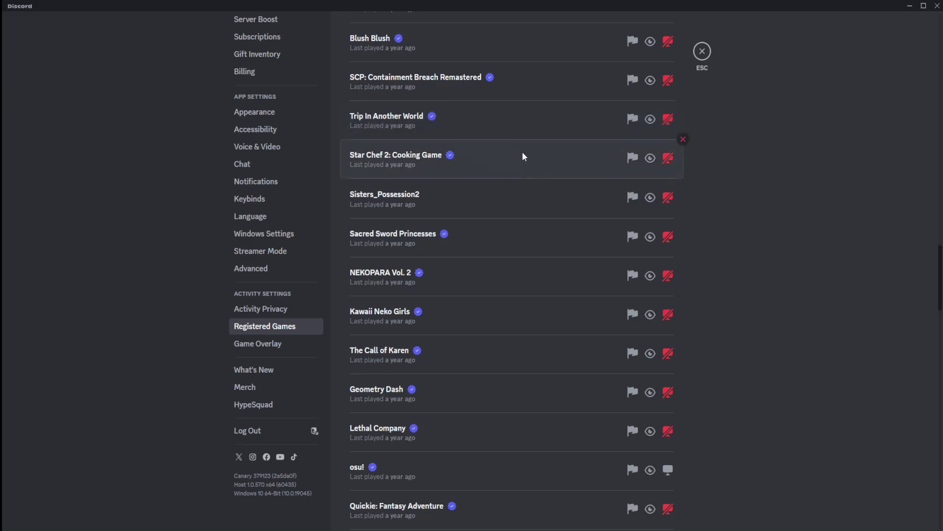
{"action": "scroll", "coordinate": [734, 236], "scroll_direction": "down", "scroll_amount": 3}
{"action": "left_click", "coordinate": [667, 354]}
{"action": "left_click", "coordinate": [668, 394]}
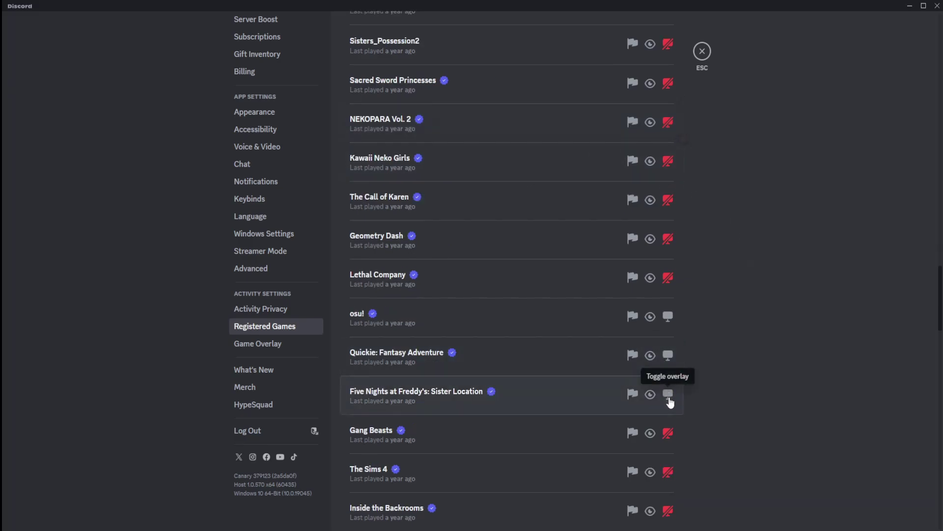
{"action": "left_click", "coordinate": [667, 433]}
{"action": "left_click", "coordinate": [668, 471]}
{"action": "scroll", "coordinate": [796, 396], "scroll_direction": "down", "scroll_amount": 4}
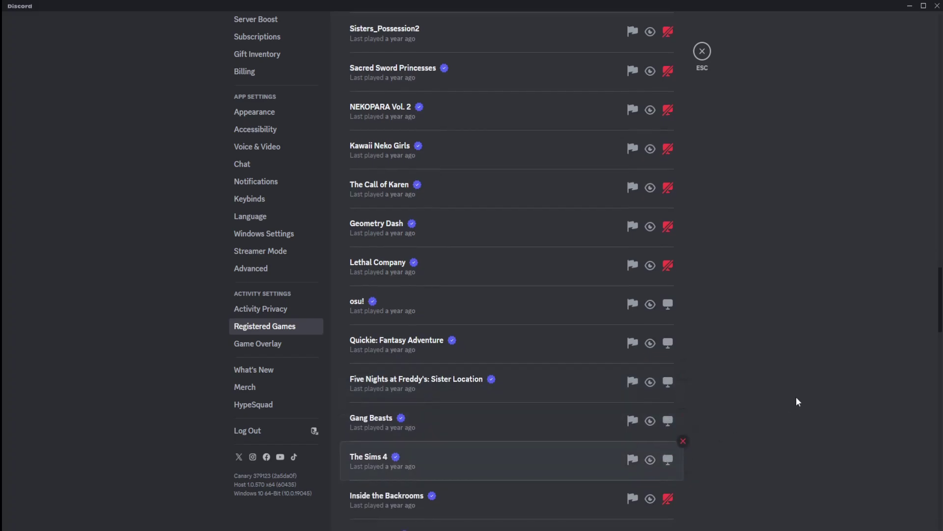
{"action": "left_click_drag", "start_coordinate": [937, 338], "coordinate": [808, 88]}
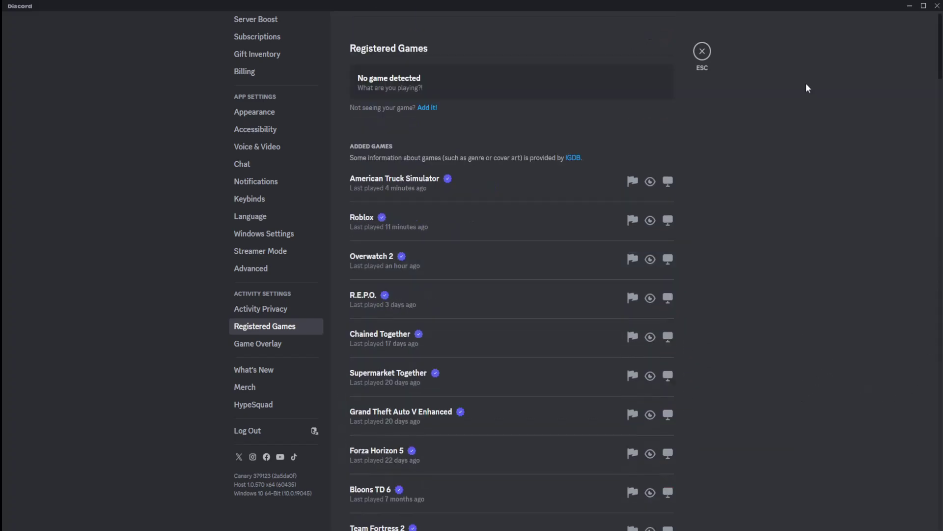